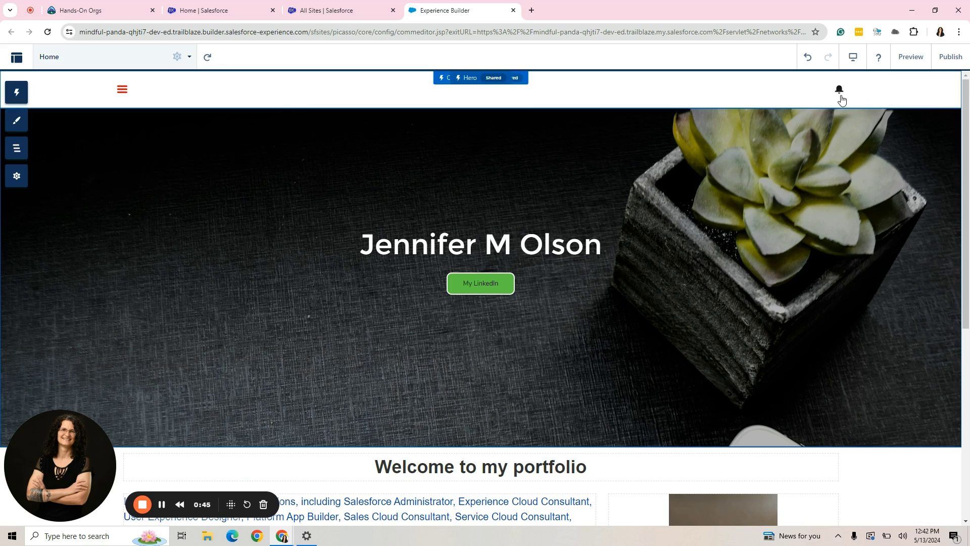
- Inspect the theme's custom CSS and close the editor without changes
left_click(17, 126)
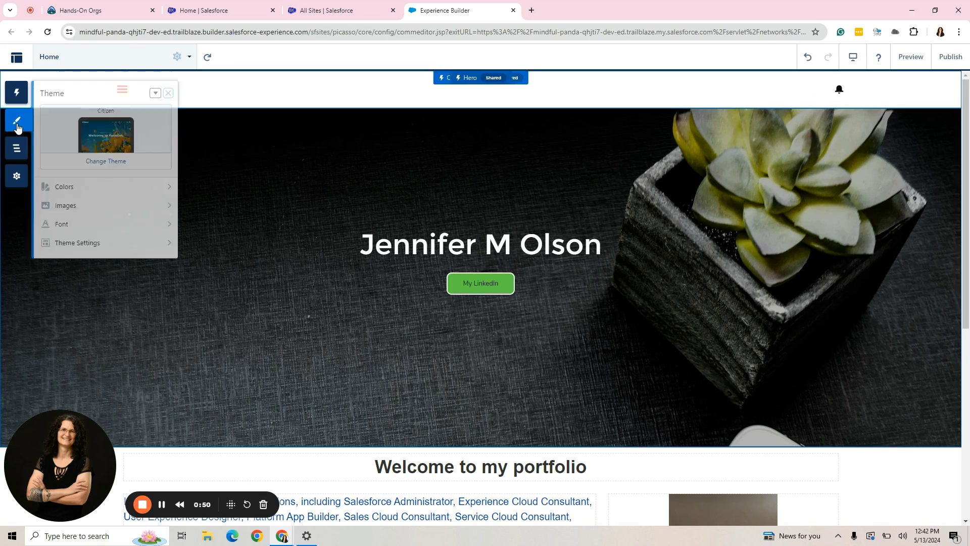
left_click(156, 94)
left_click(174, 128)
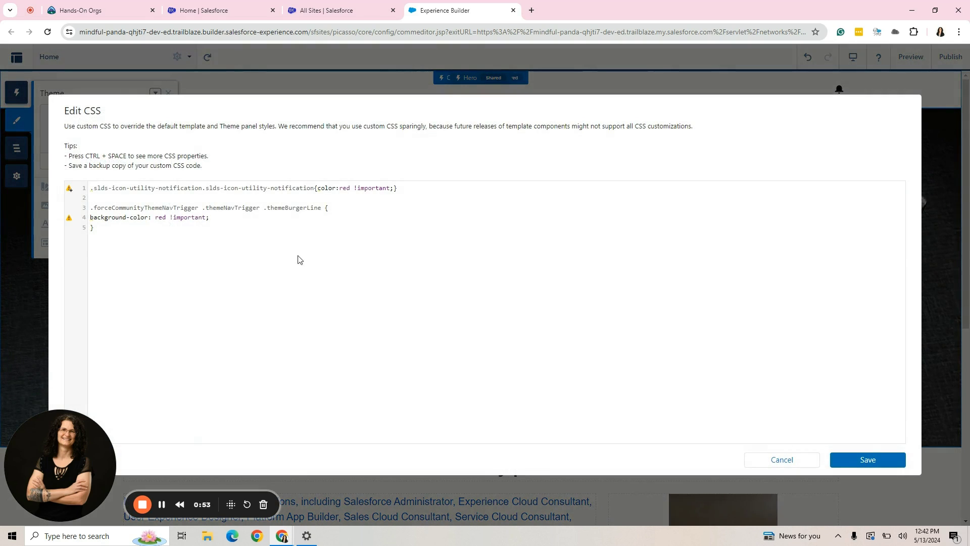
left_click(92, 188)
left_click(790, 458)
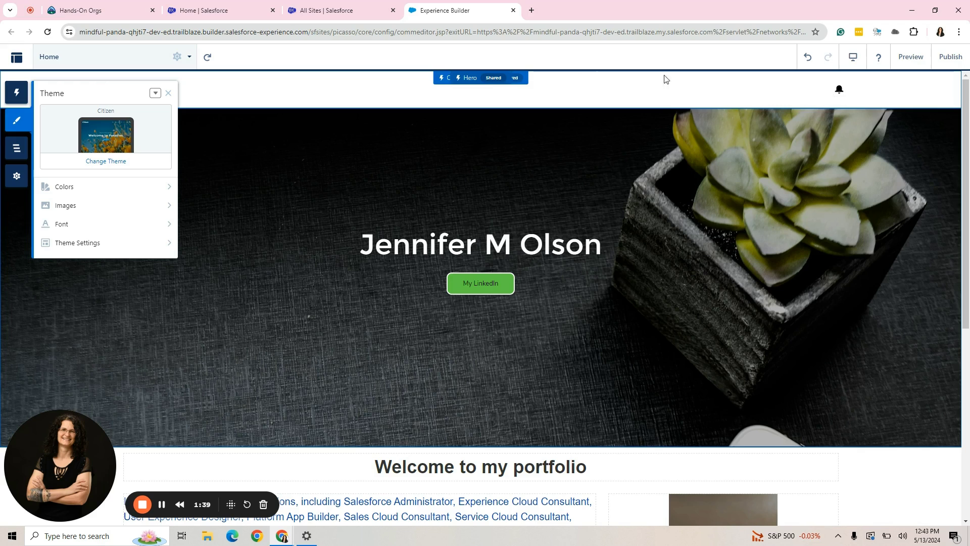
- Try deleting the notification icon colour rule, then discard the edit and close the theme panel
left_click(156, 94)
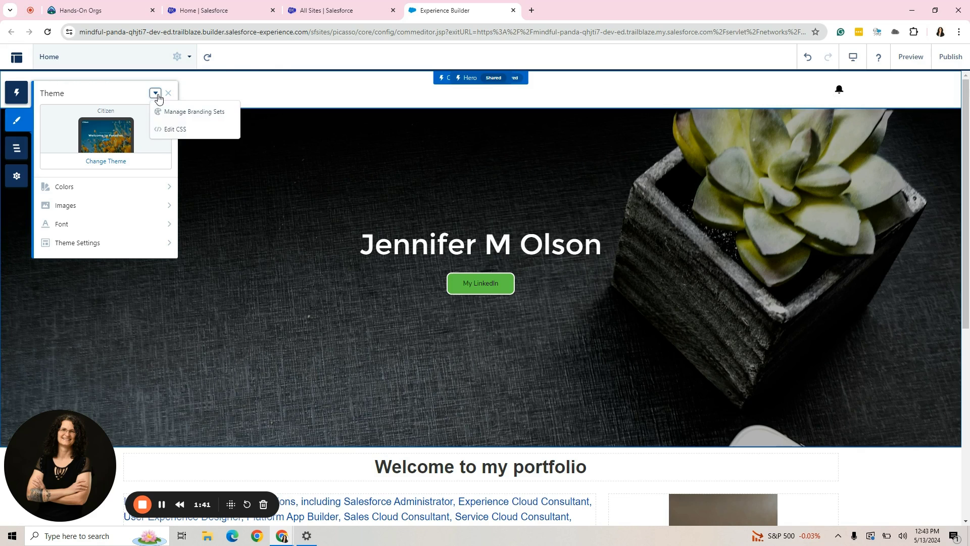
left_click(172, 129)
left_click_drag(399, 188, 88, 191)
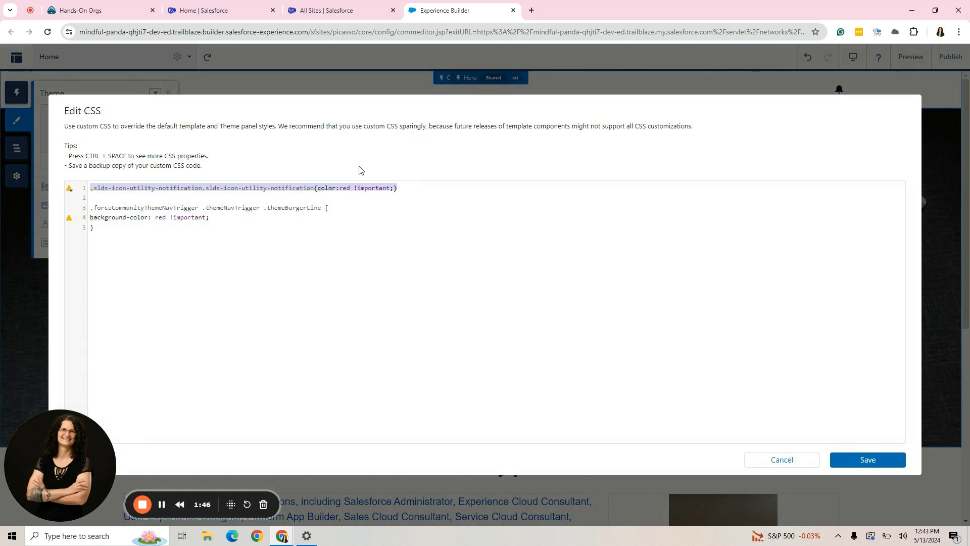
key("Delete")
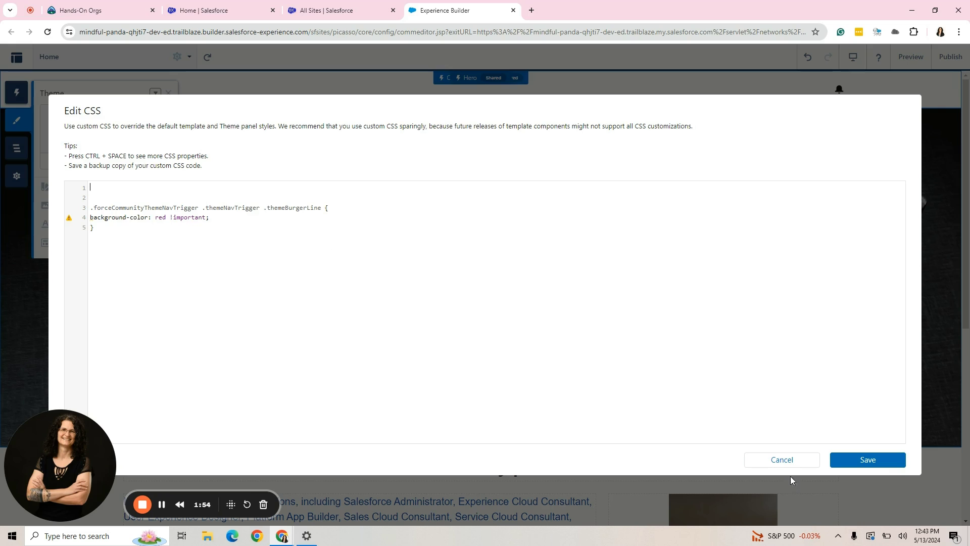
left_click(781, 460)
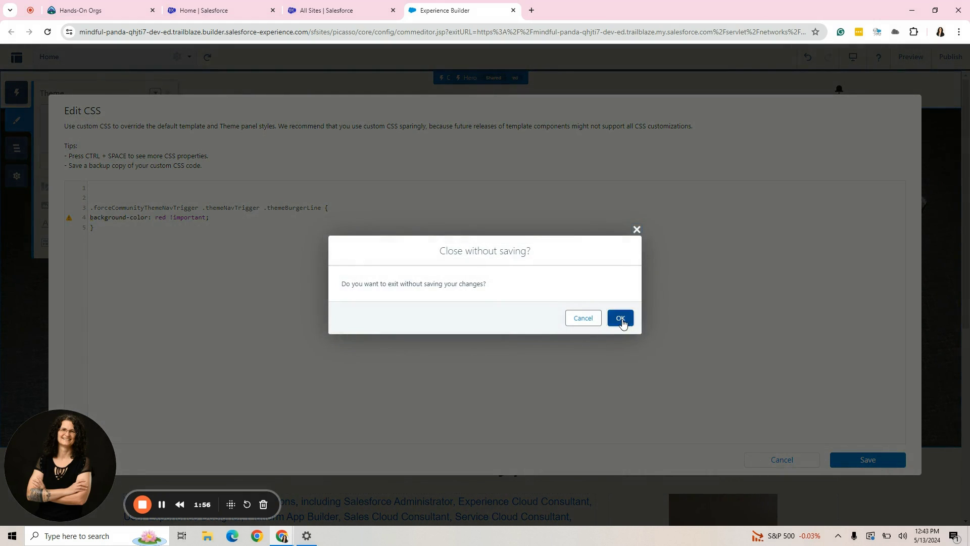
left_click(620, 318)
left_click(169, 93)
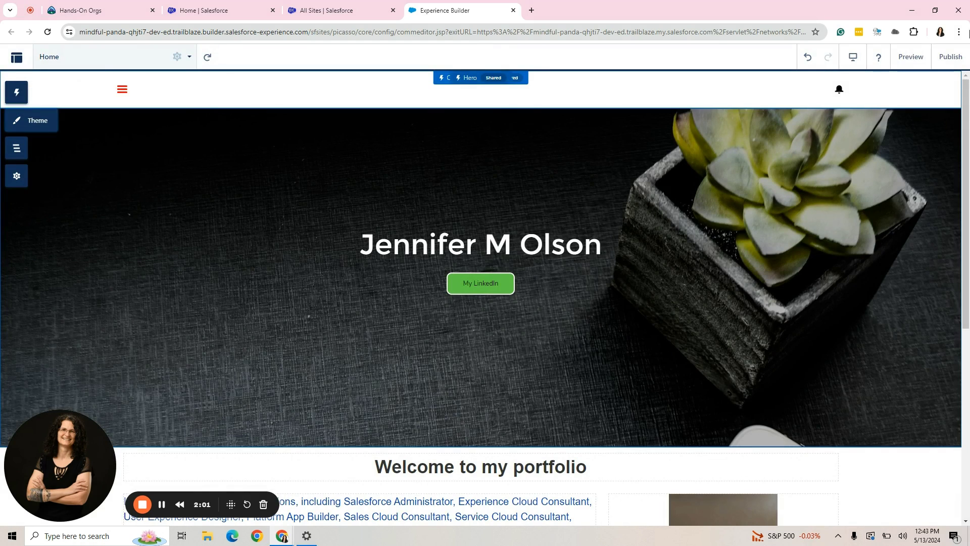
- Preview the portfolio home page in Mobile view, then switch back to Desktop
left_click(910, 57)
left_click(892, 57)
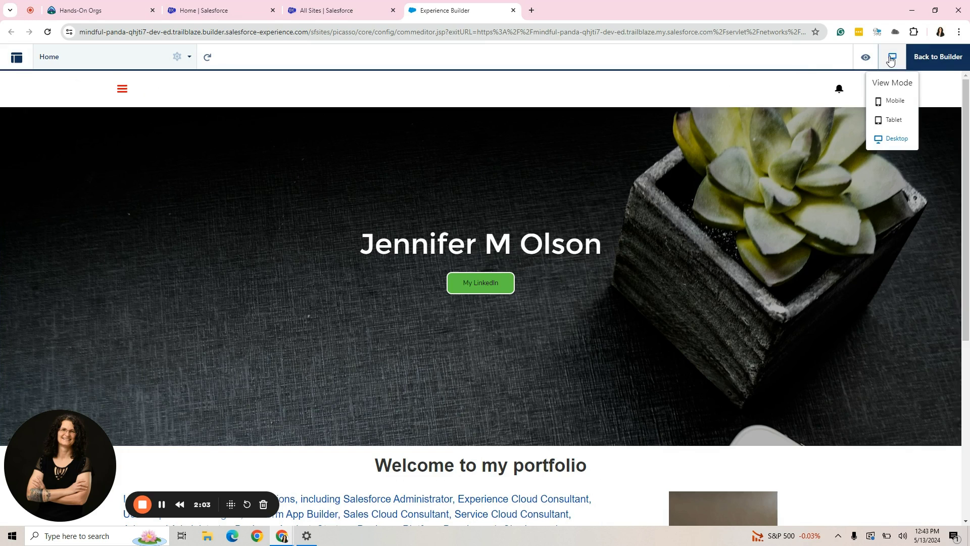
left_click(895, 101)
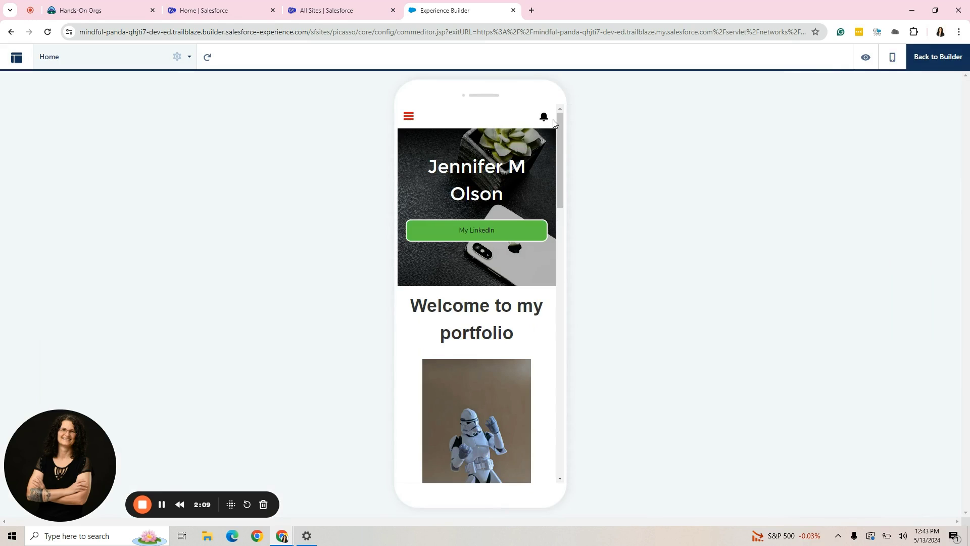
left_click(893, 57)
left_click(893, 139)
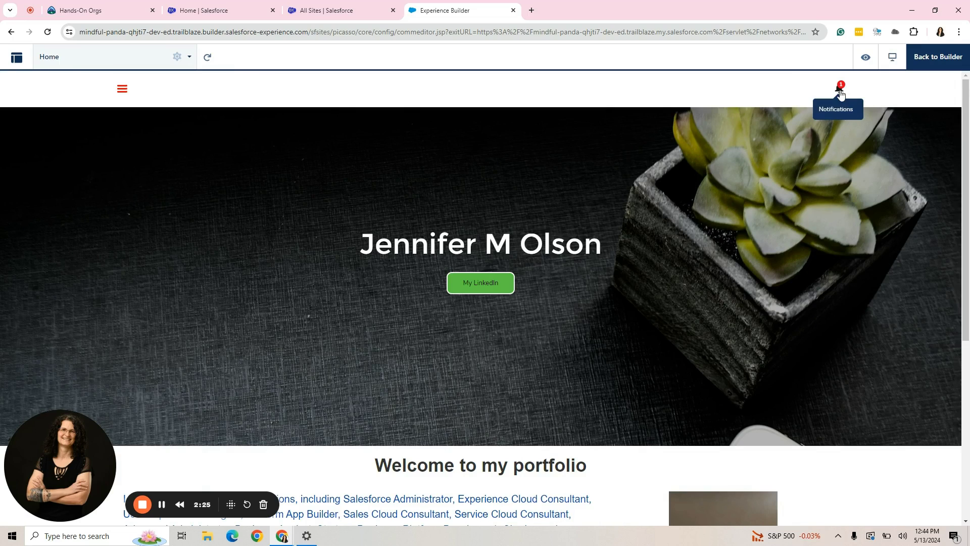
- Leave the preview and show the Compact Header's Links section, with black Link and Link Hover colours
left_click(931, 59)
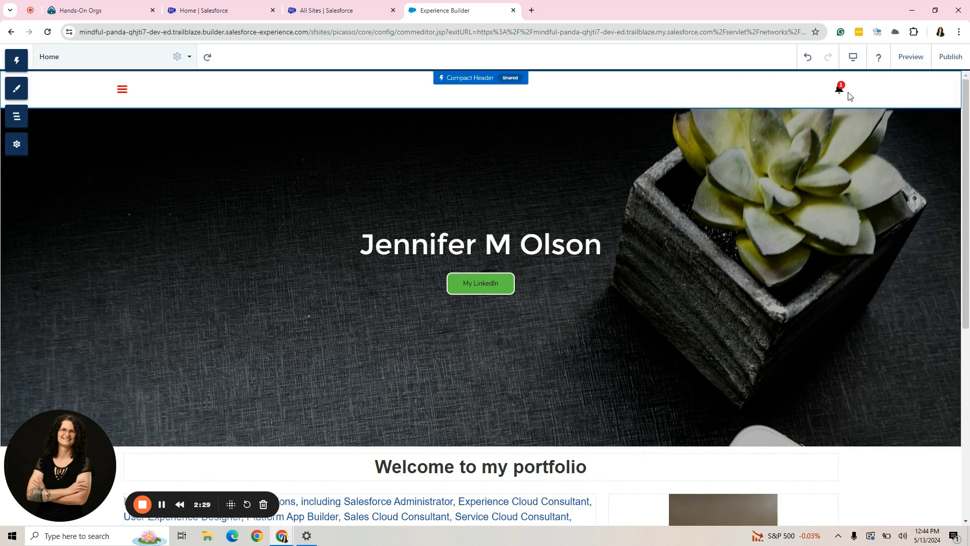
left_click(674, 90)
left_click(828, 265)
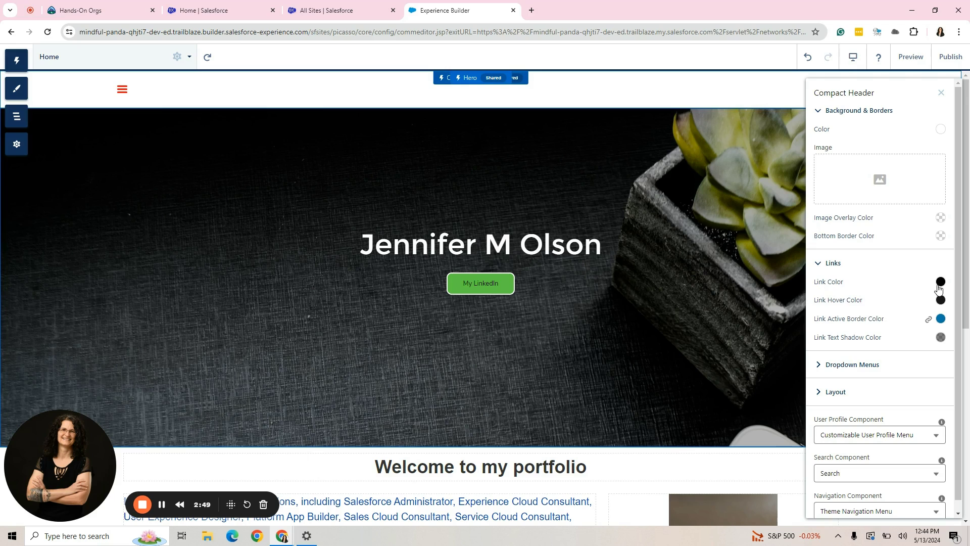
- Delete every rule in the theme's Edit CSS editor and save the empty CSS
left_click(941, 93)
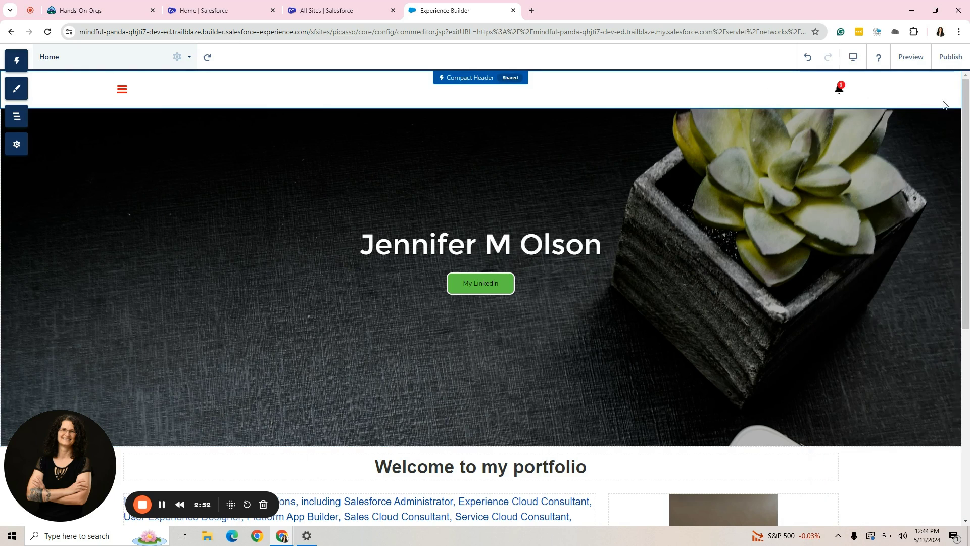
left_click(16, 88)
left_click(155, 93)
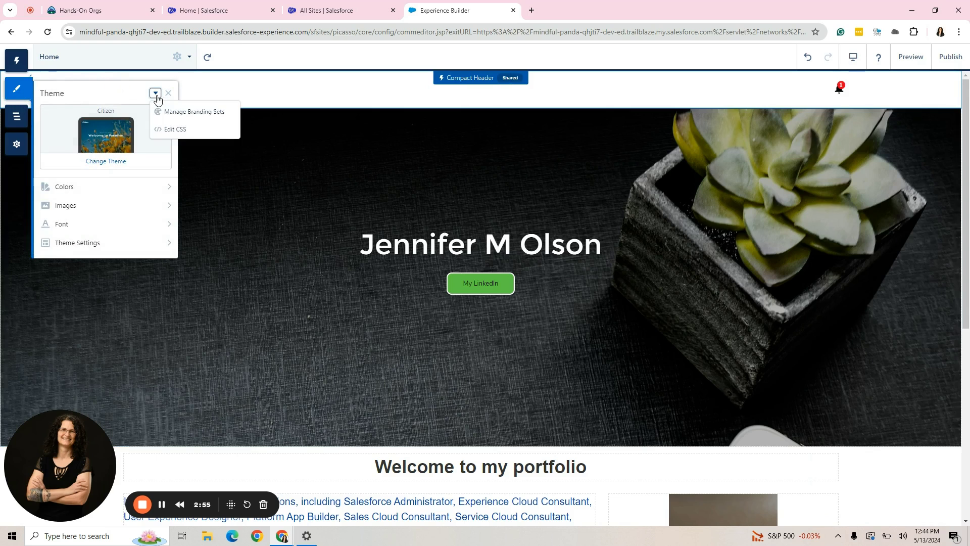
left_click(170, 126)
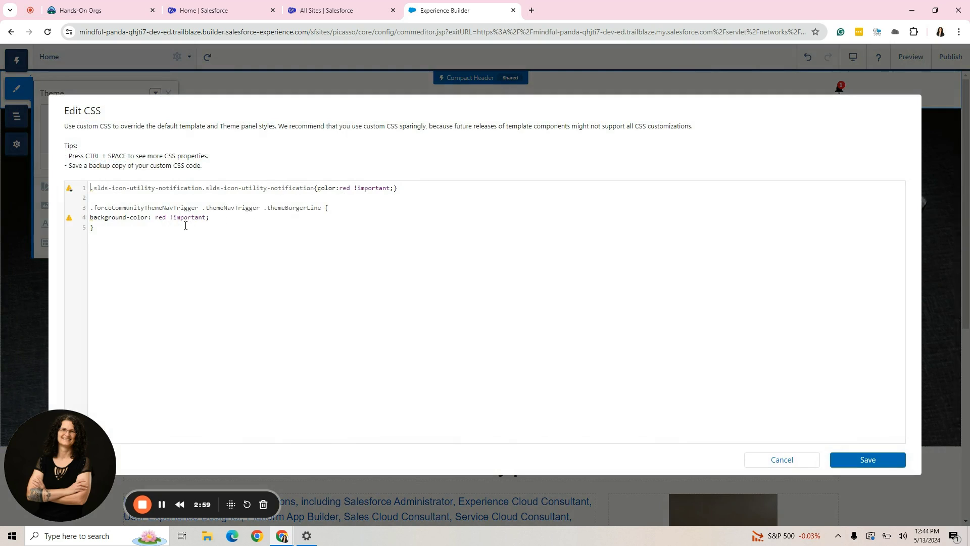
left_click(104, 230)
key("ctrl+a")
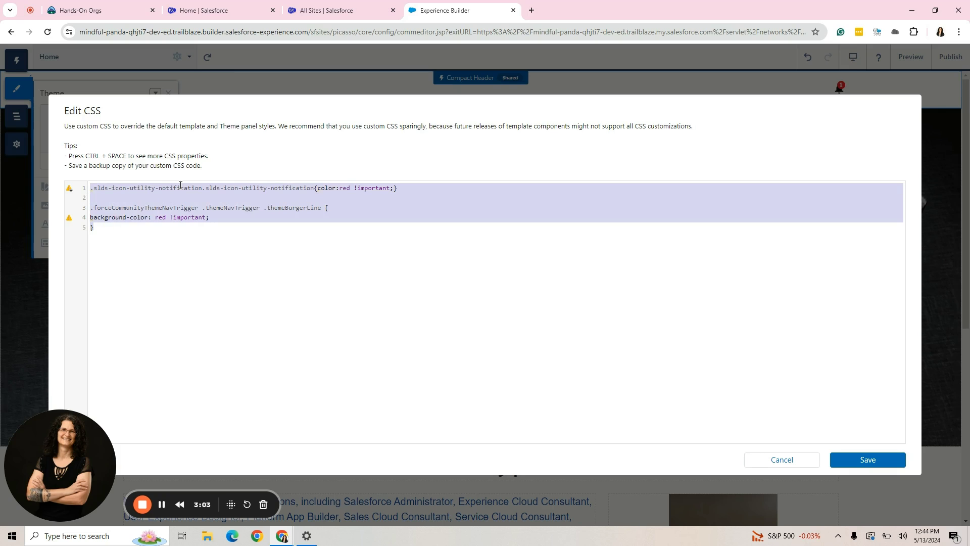
key("BackSpace")
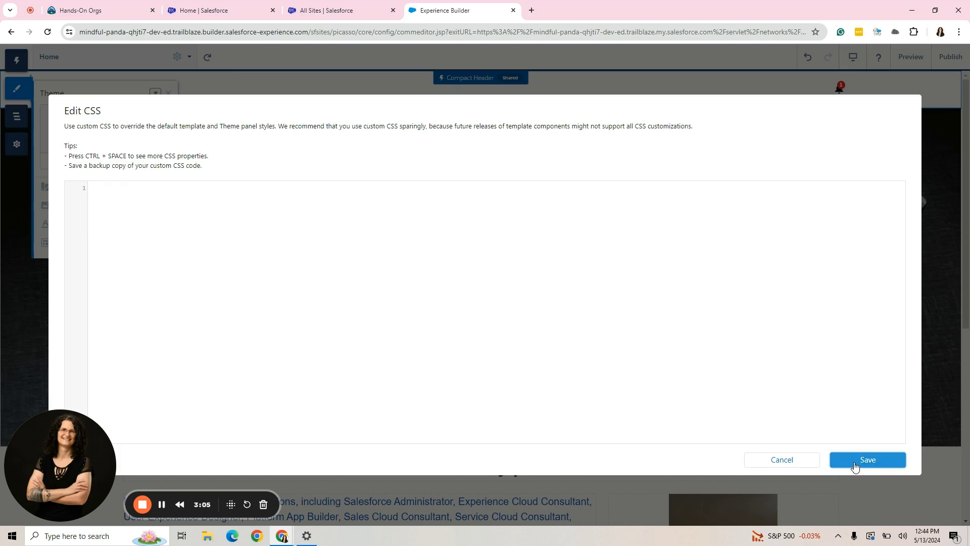
left_click(857, 461)
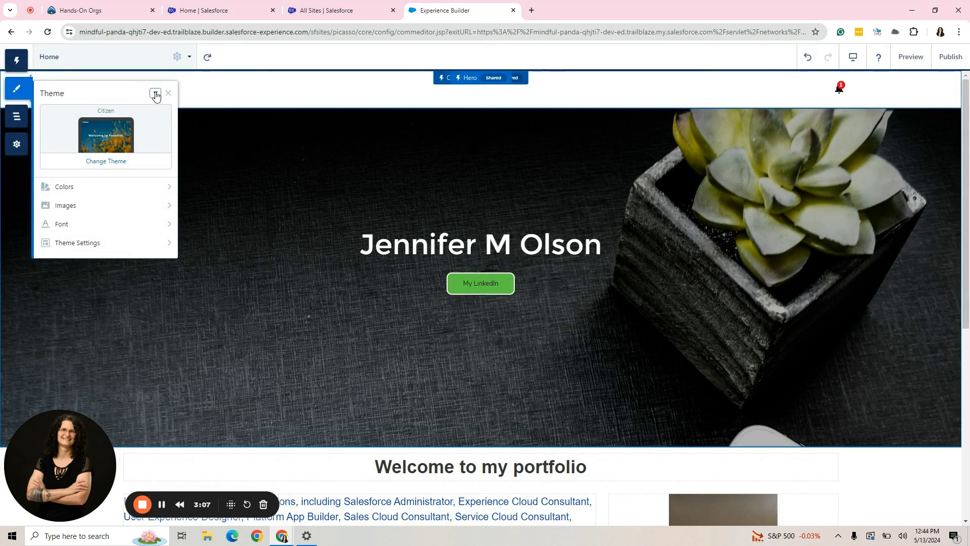
- Set the Compact Header's Link Color to rgb(255, 0, 0), turning the menu icon and bell red
left_click(196, 95)
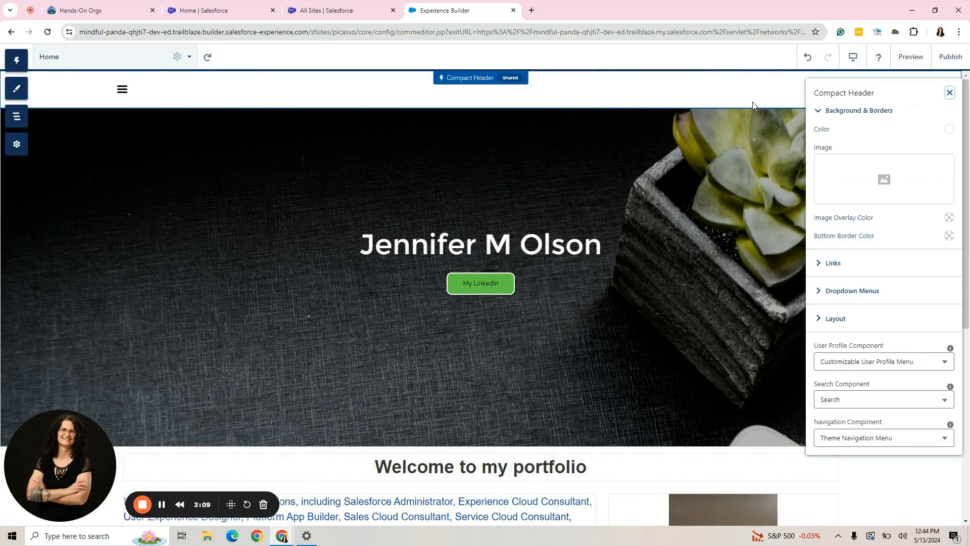
left_click(950, 93)
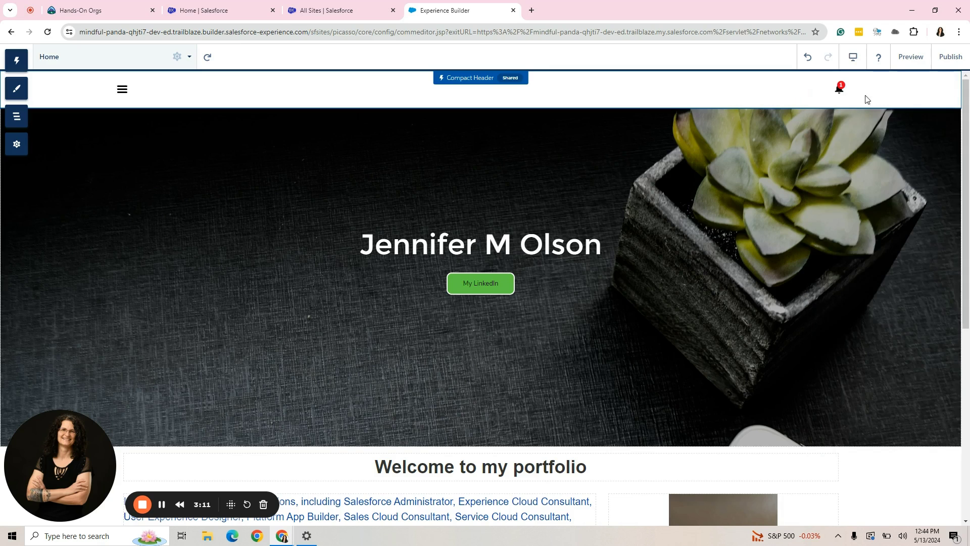
left_click(838, 96)
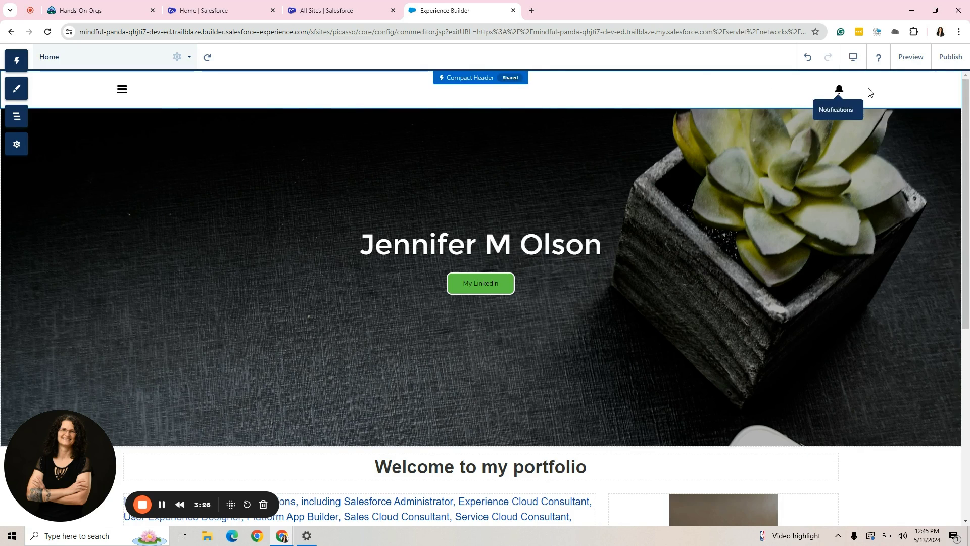
left_click(869, 92)
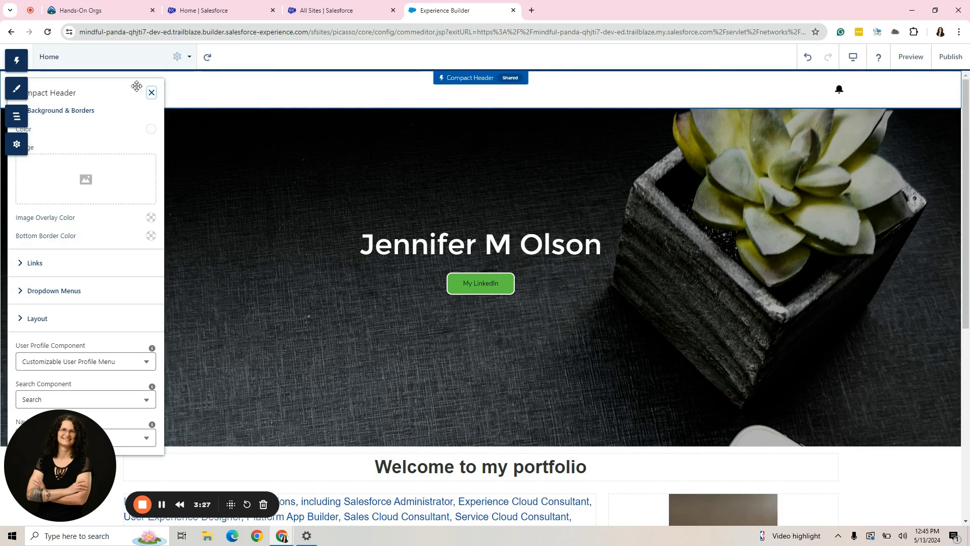
left_click_drag(870, 70, 705, 69)
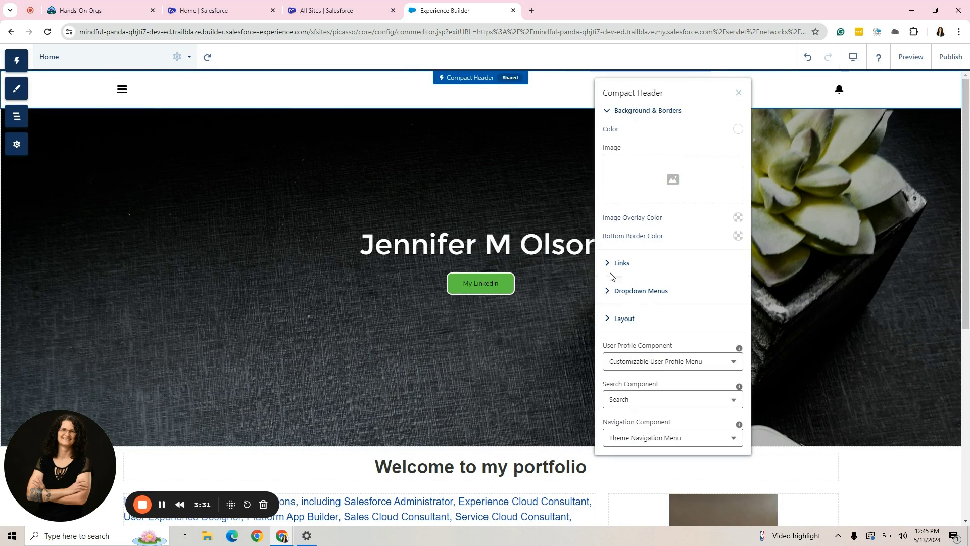
left_click(613, 269)
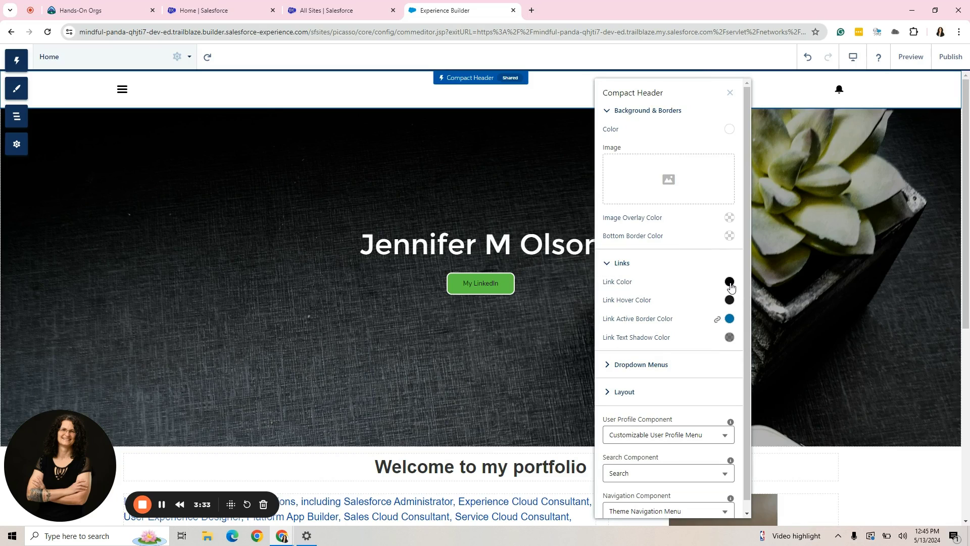
left_click(730, 282)
type("255, 0, 0)")
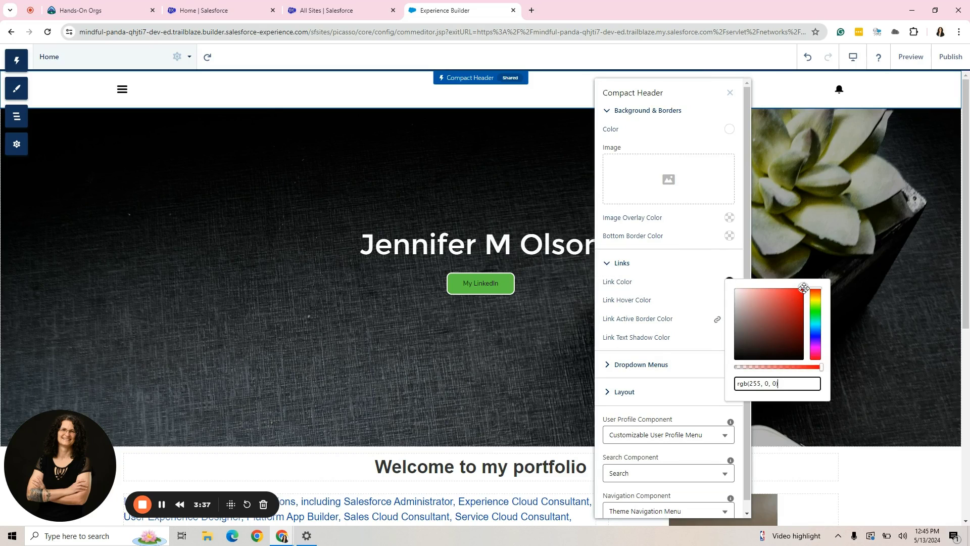
left_click(670, 288)
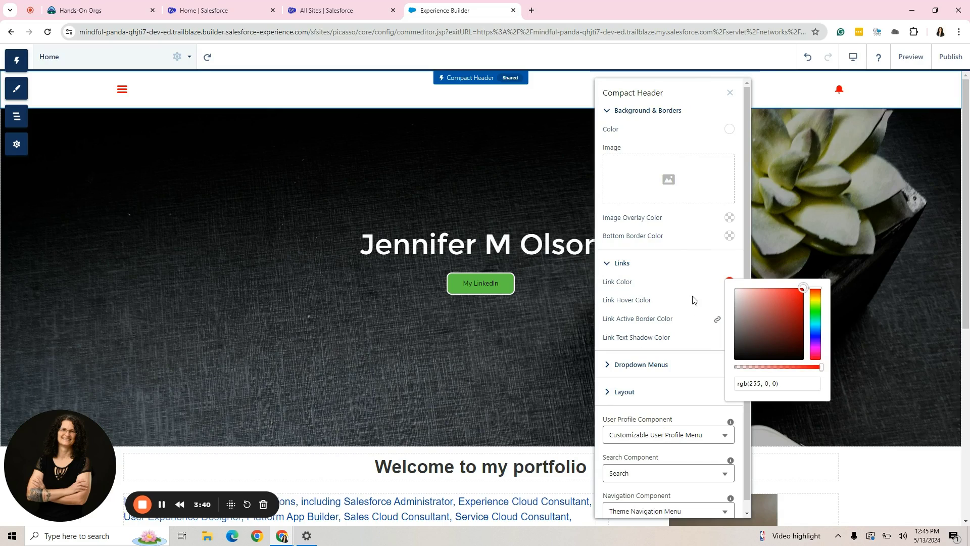
left_click(700, 266)
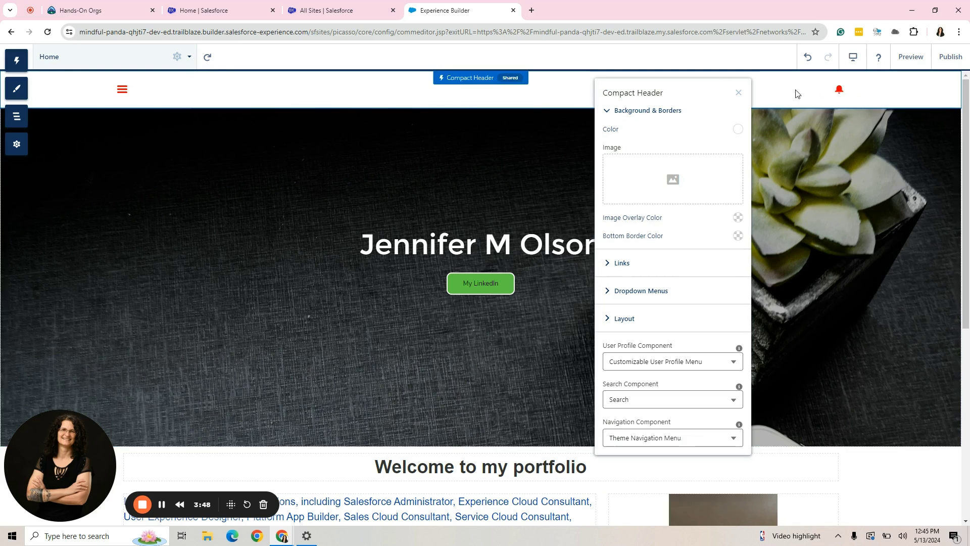
- Set the Compact Header's Link Hover Color to a bright green and close its settings
left_click(622, 264)
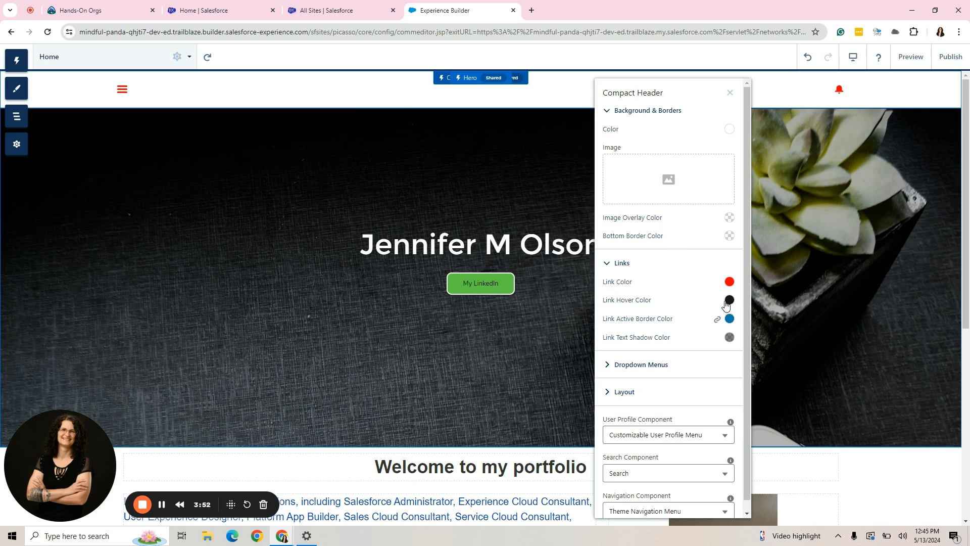
left_click(729, 301)
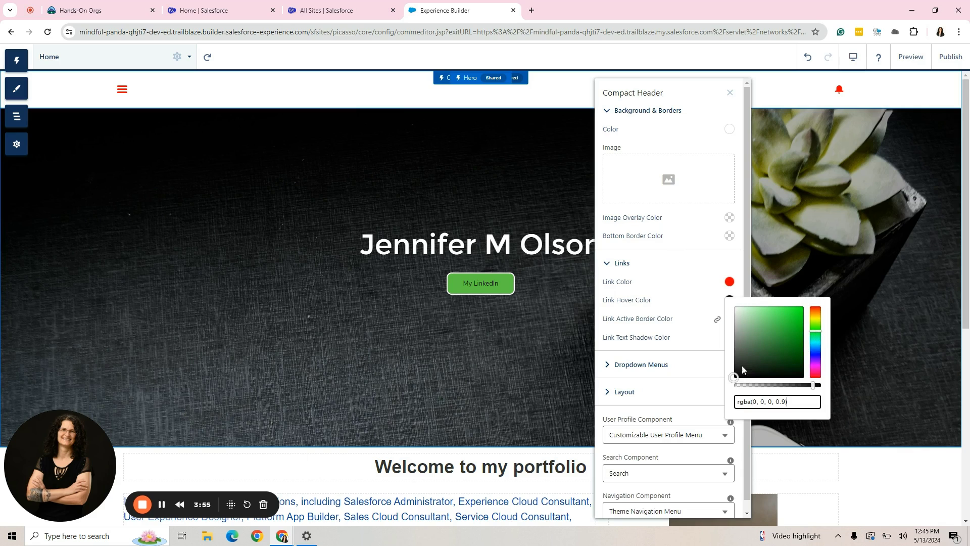
left_click(804, 319)
left_click(872, 381)
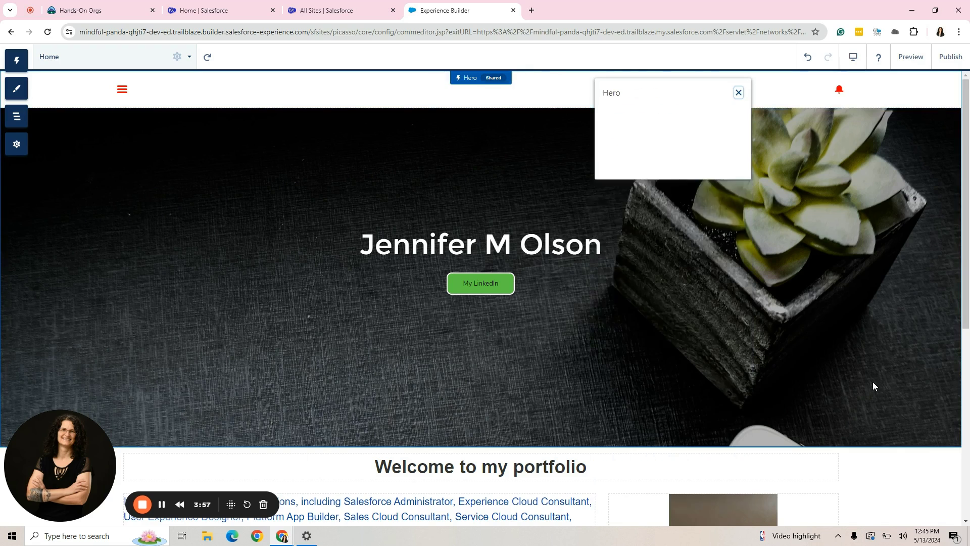
key("Escape")
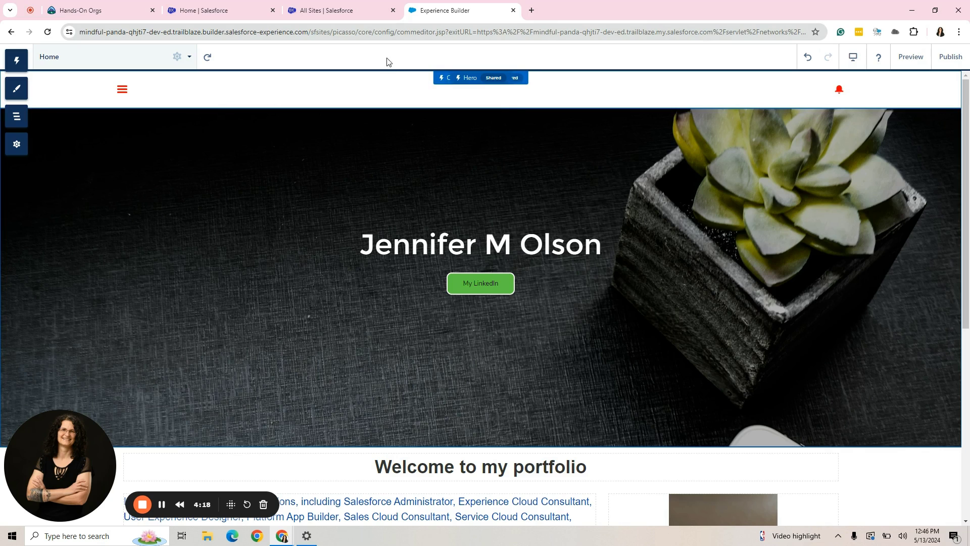
left_click(442, 79)
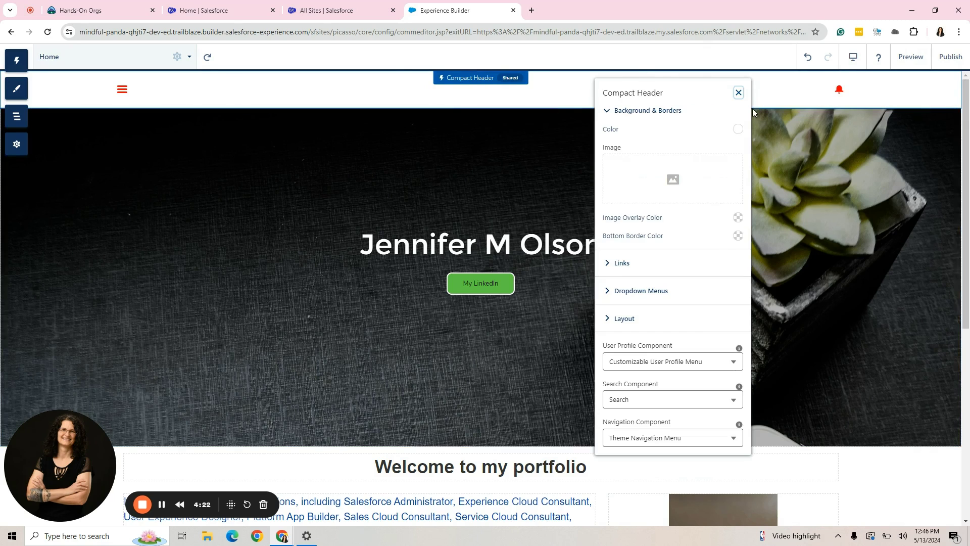
left_click(625, 268)
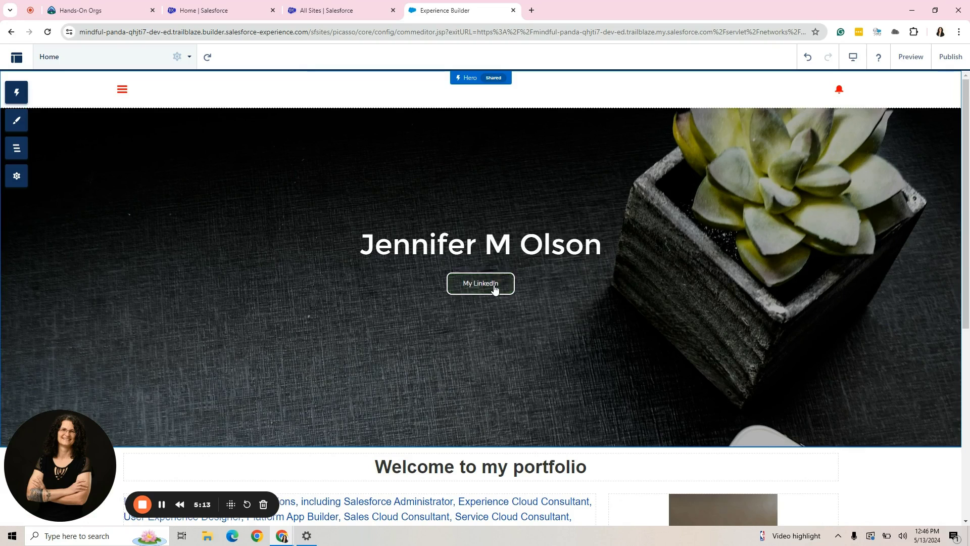
- Copy the green rgb value of the Hero's My LinkedIn button background
left_click(649, 285)
left_click(846, 261)
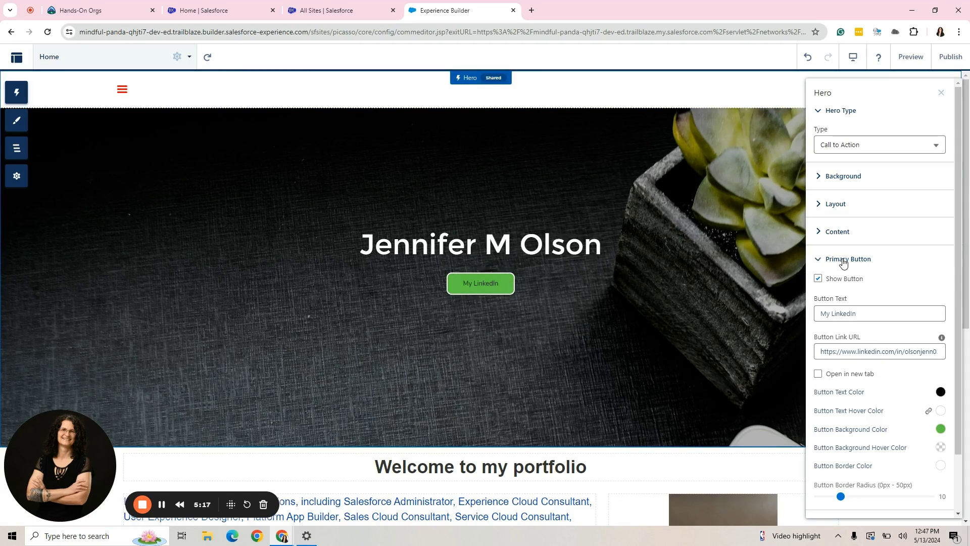
left_click(940, 431)
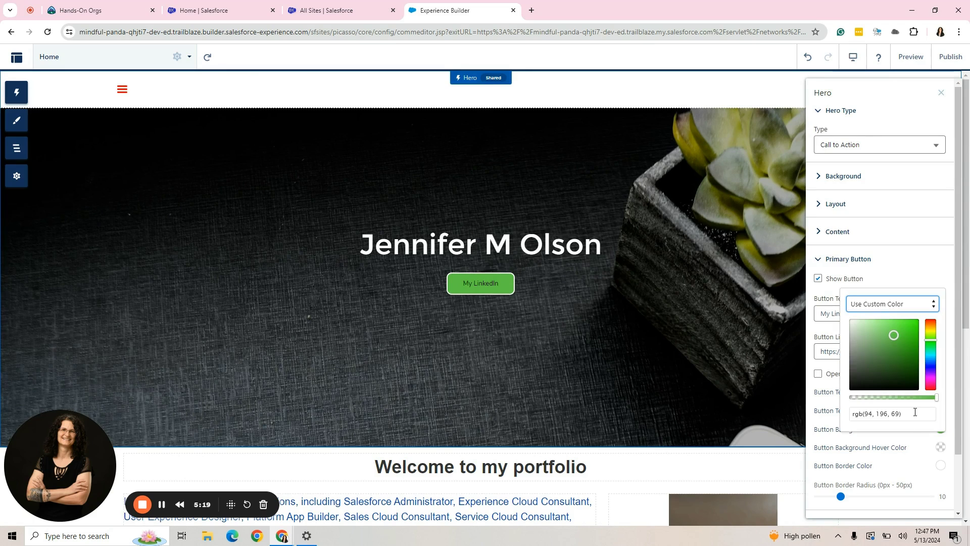
left_click_drag(915, 412, 842, 417)
right_click(864, 413)
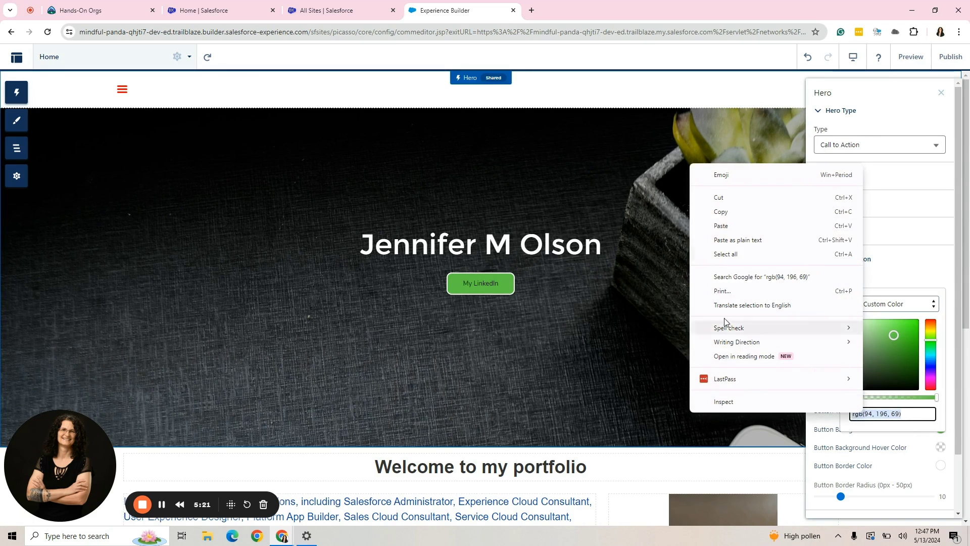
left_click(729, 212)
left_click(690, 162)
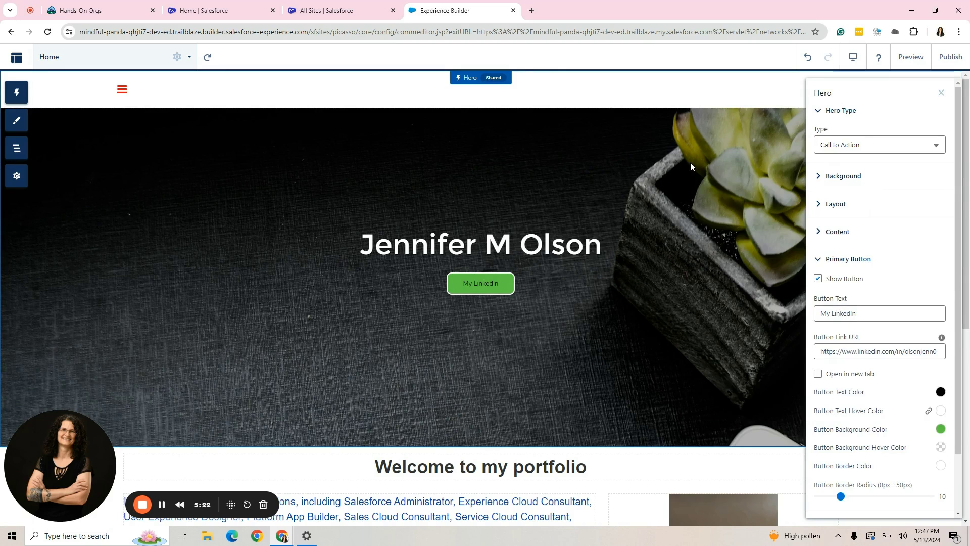
- Paste the button's green rgb value into the Compact Header's Link Color, replacing red
left_click(704, 95)
left_click(948, 93)
left_click(859, 91)
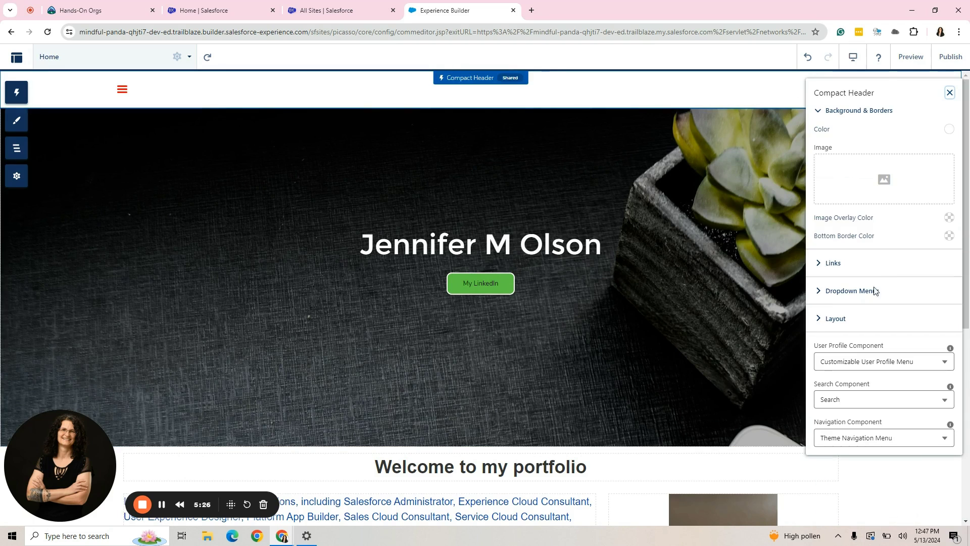
left_click(833, 264)
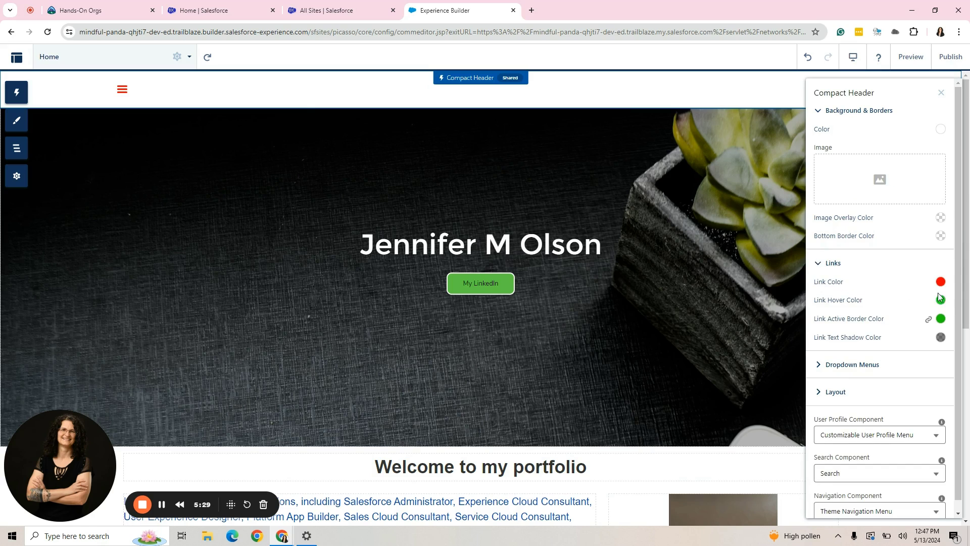
left_click(940, 301)
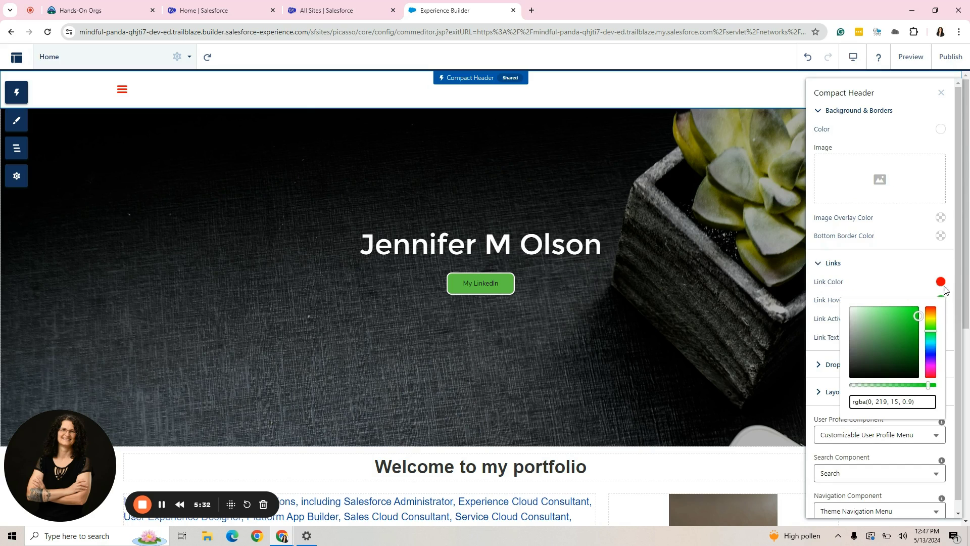
left_click(941, 282)
left_click_drag(904, 384, 852, 384)
right_click(859, 383)
left_click(753, 211)
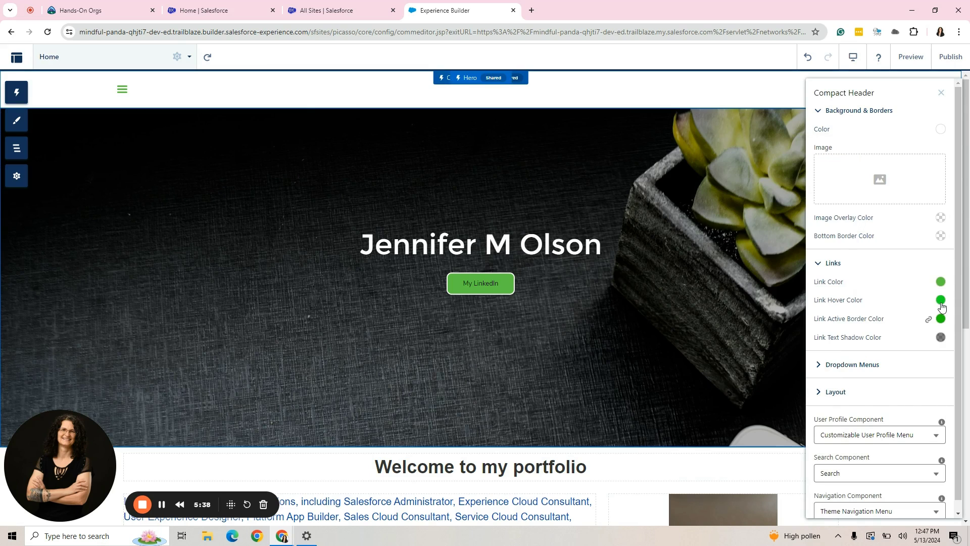
- Set the Compact Header's Link Hover Color to pink
left_click(940, 300)
left_click(908, 349)
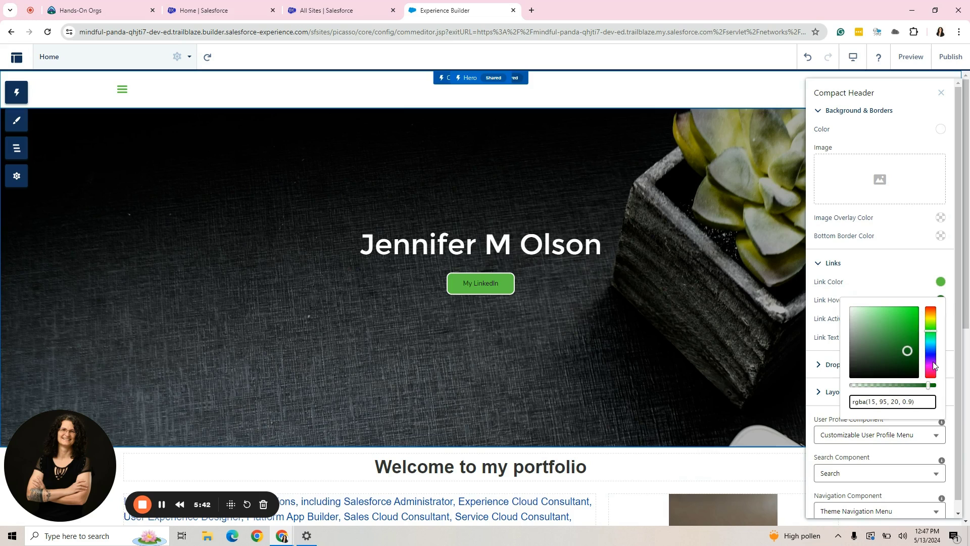
left_click(932, 365)
left_click_drag(908, 350, 907, 335)
left_click_drag(908, 335, 908, 330)
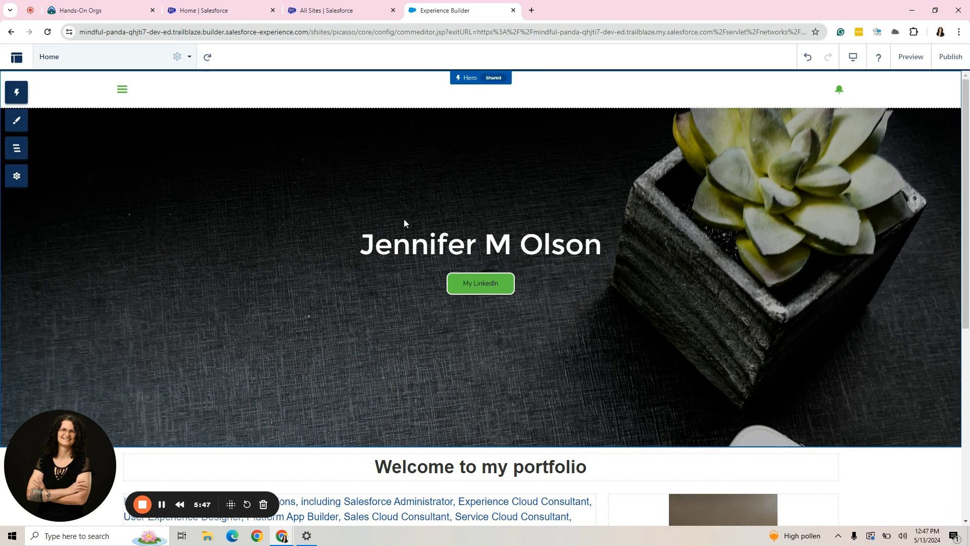